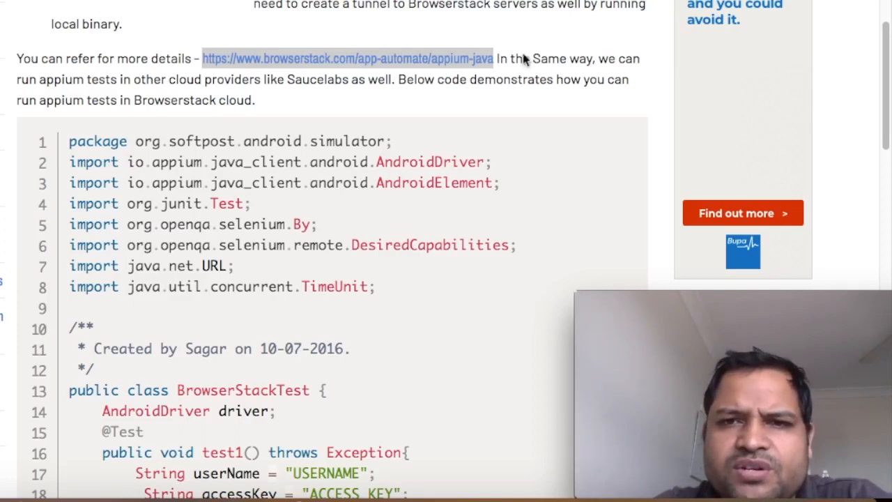
pyautogui.scroll(1, 515, 73)
pyautogui.scroll(2, 516, 72)
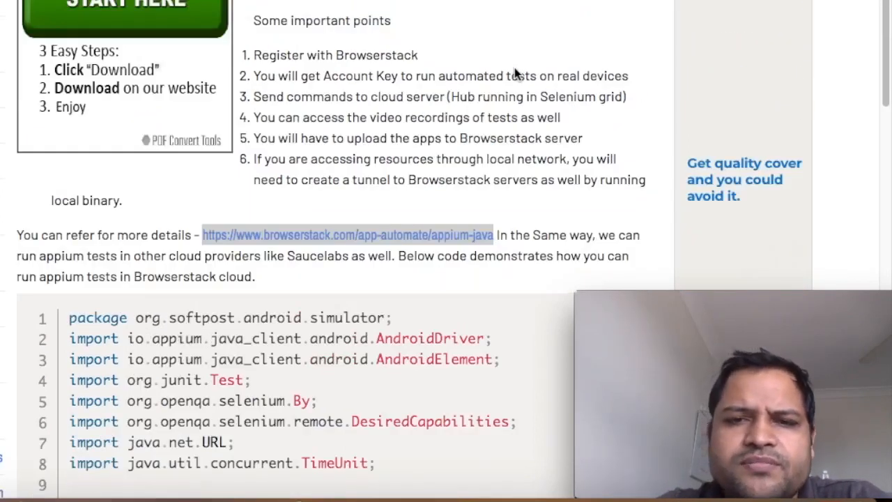
pyautogui.scroll(-1, 520, 240)
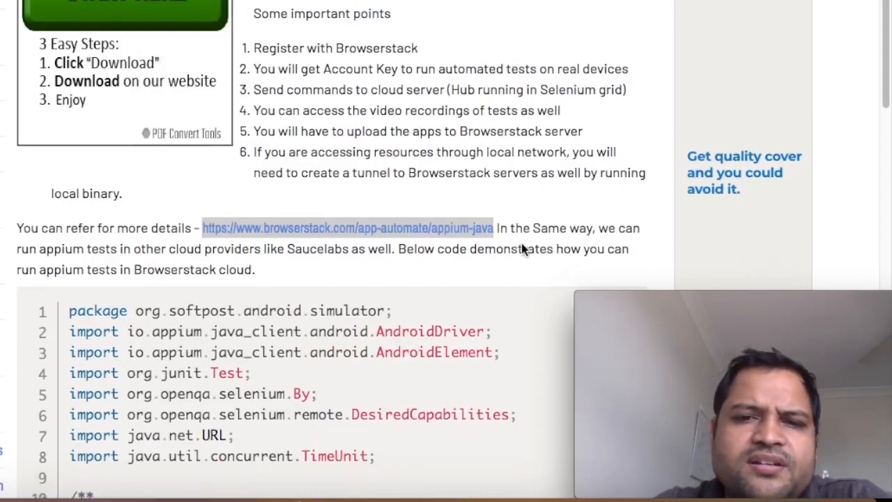
pyautogui.scroll(-1, 521, 240)
pyautogui.scroll(-3, 520, 240)
pyautogui.scroll(-2, 521, 240)
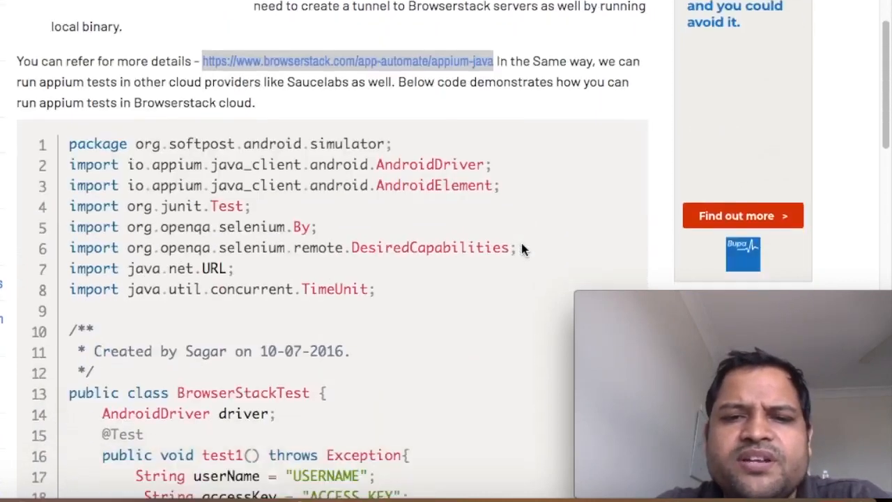
pyautogui.scroll(-3, 520, 240)
pyautogui.scroll(-1, 520, 240)
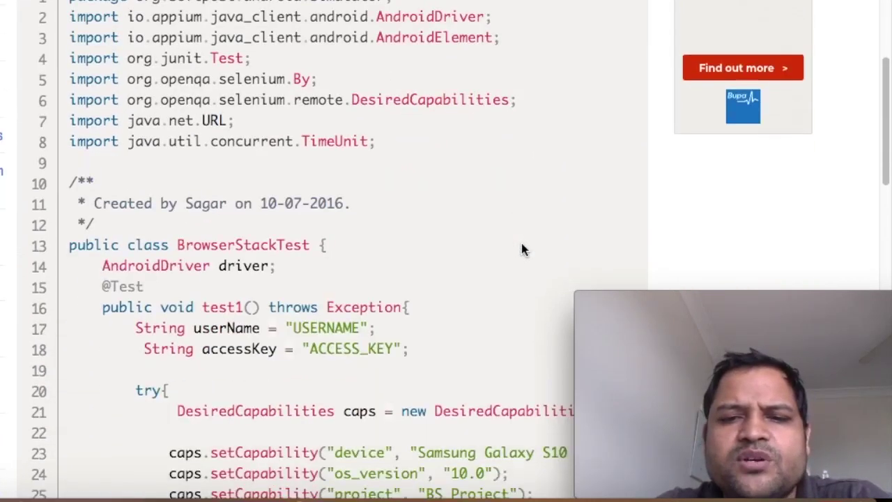
# - Highlight the USERNAME and ACCESS_KEY placeholders and the device capability setting
pyautogui.doubleClick(321, 329)
pyautogui.doubleClick(335, 348)
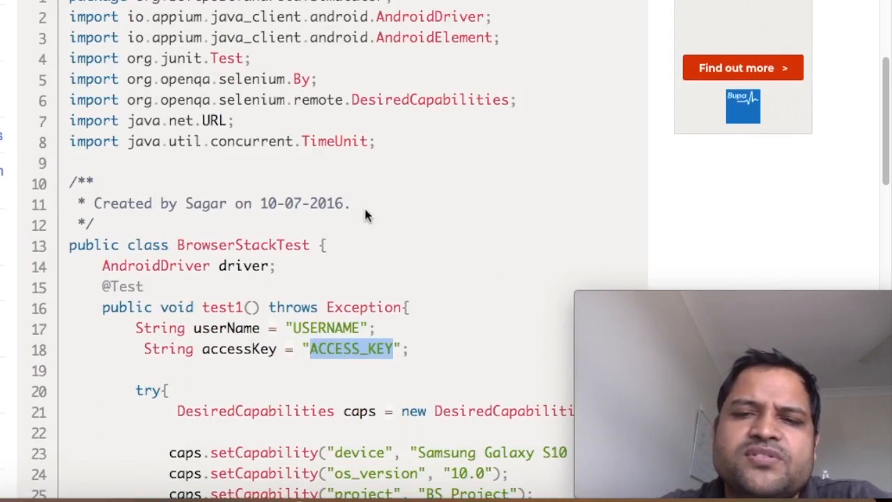
pyautogui.scroll(-1, 364, 206)
pyautogui.scroll(-1, 364, 205)
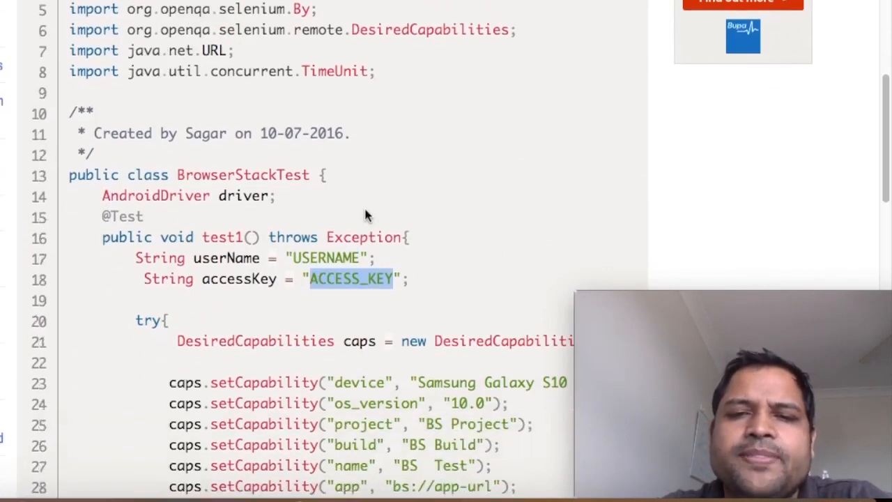
pyautogui.scroll(-1, 364, 206)
pyautogui.scroll(-2, 363, 206)
pyautogui.scroll(-1, 363, 205)
pyautogui.scroll(-1, 364, 206)
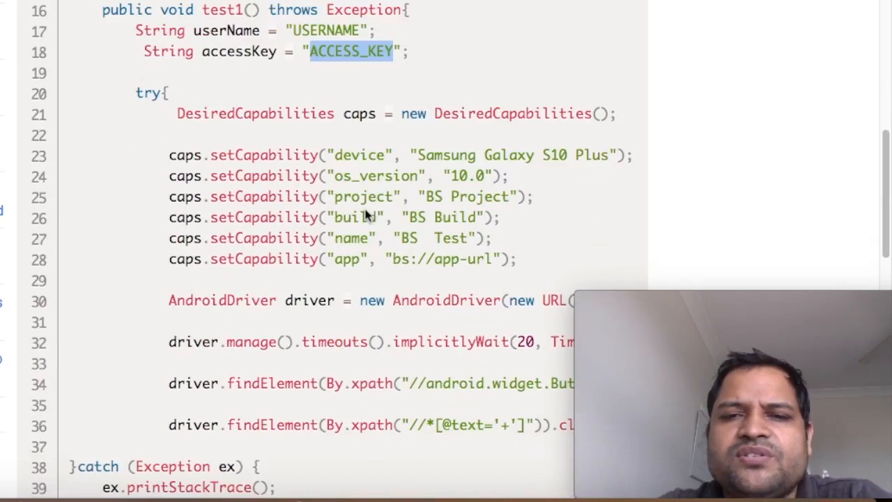
pyautogui.scroll(-1, 376, 189)
pyautogui.moveTo(210, 118); pyautogui.dragTo(409, 117)
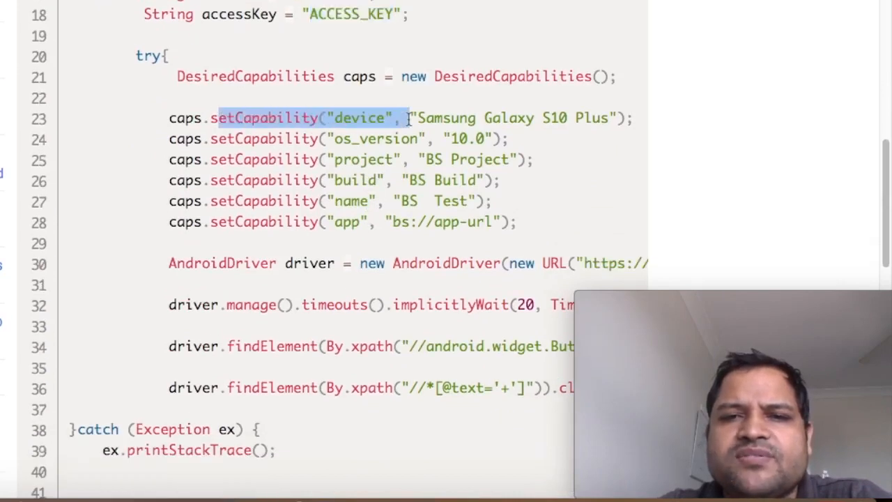
pyautogui.click(627, 136)
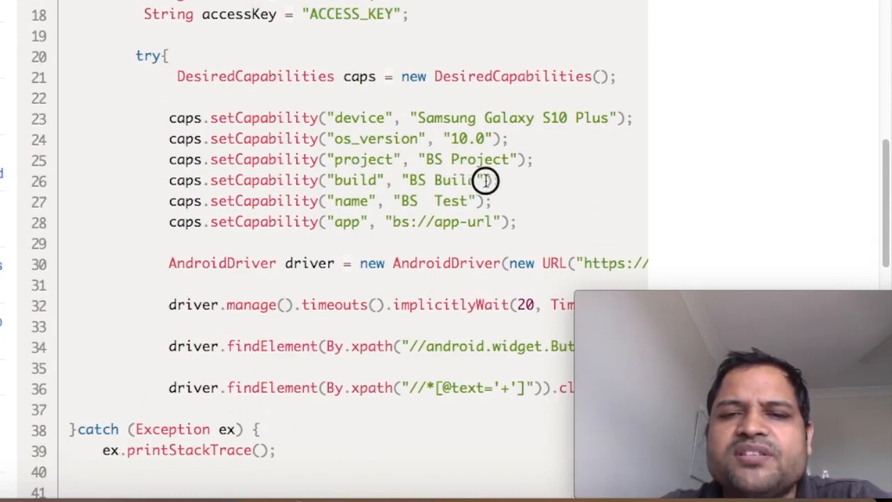
# - Highlight the build and test name capabilities and the bs://app-url app placeholder
pyautogui.moveTo(499, 180)
pyautogui.mouseDown()
pyautogui.moveTo(417, 182)
pyautogui.moveTo(335, 159)
pyautogui.mouseUp()
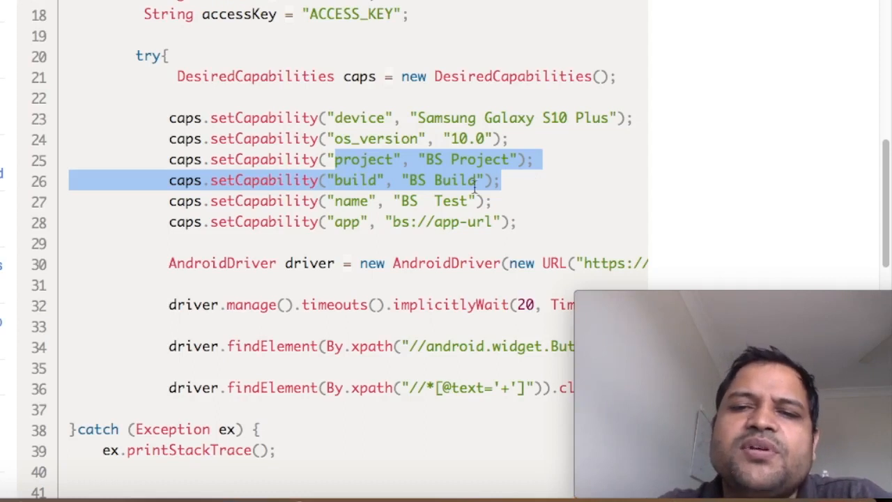
pyautogui.doubleClick(449, 182)
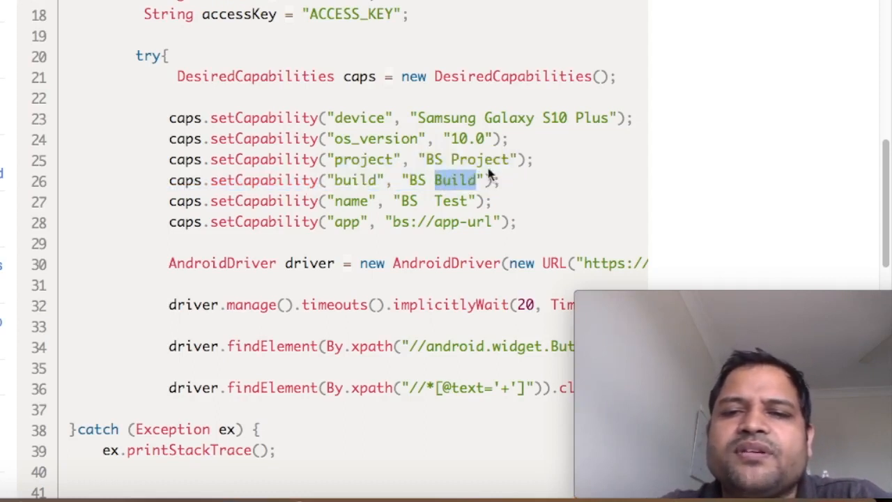
pyautogui.doubleClick(453, 201)
pyautogui.scroll(-1, 527, 219)
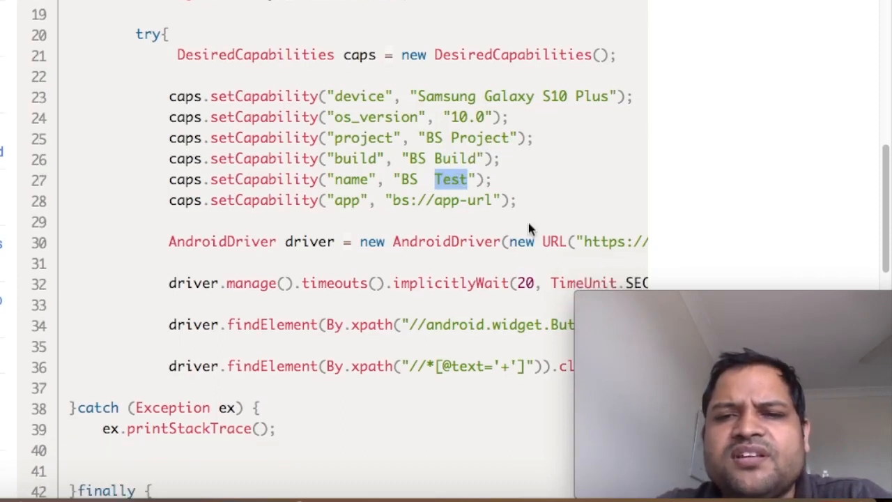
pyautogui.moveTo(392, 201); pyautogui.dragTo(503, 204)
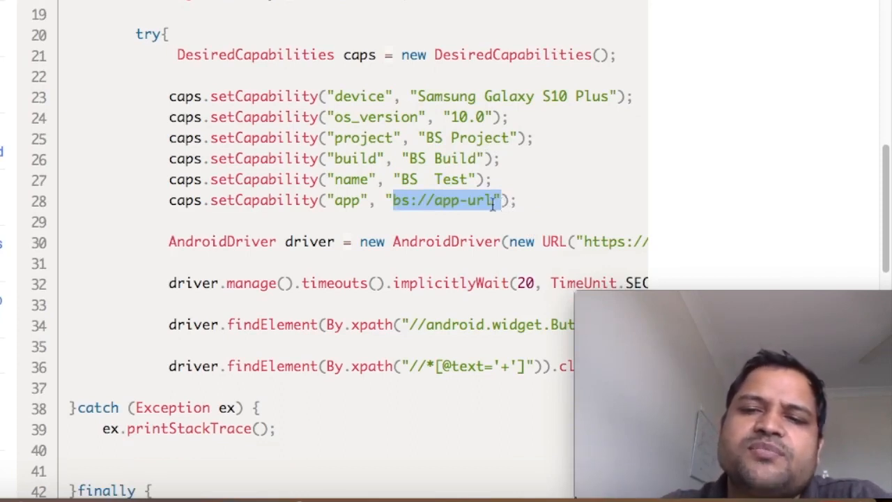
pyautogui.click(465, 206)
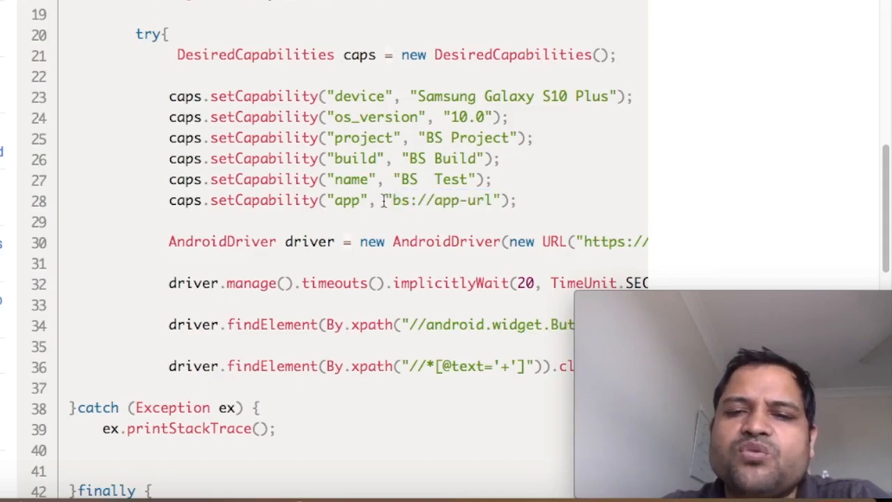
pyautogui.moveTo(392, 201); pyautogui.dragTo(494, 205)
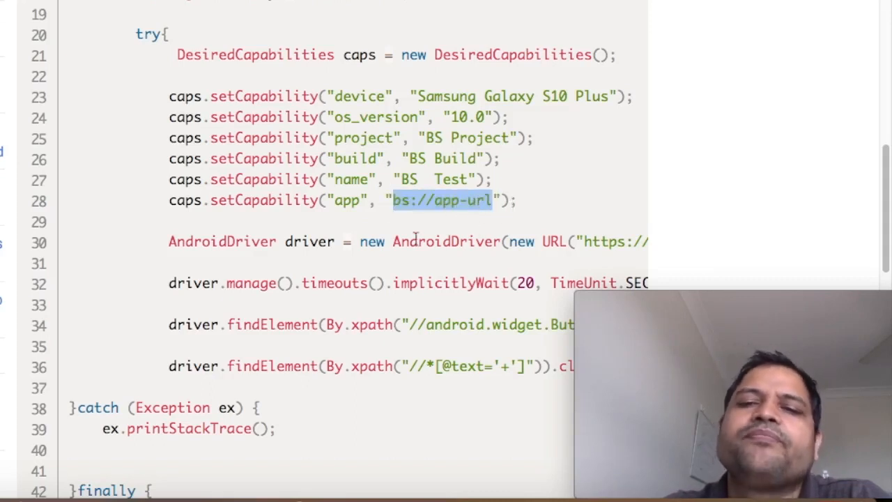
pyautogui.scroll(-1, 384, 239)
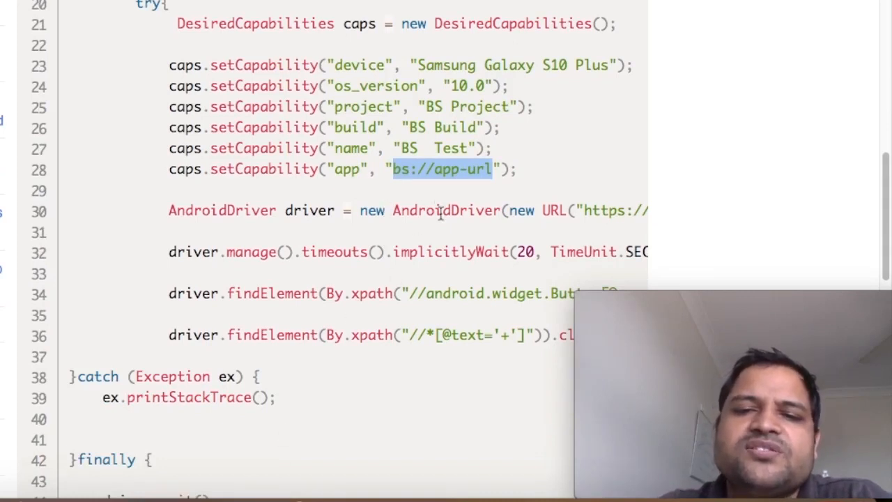
pyautogui.click(578, 209)
pyautogui.scroll(-8, 578, 209)
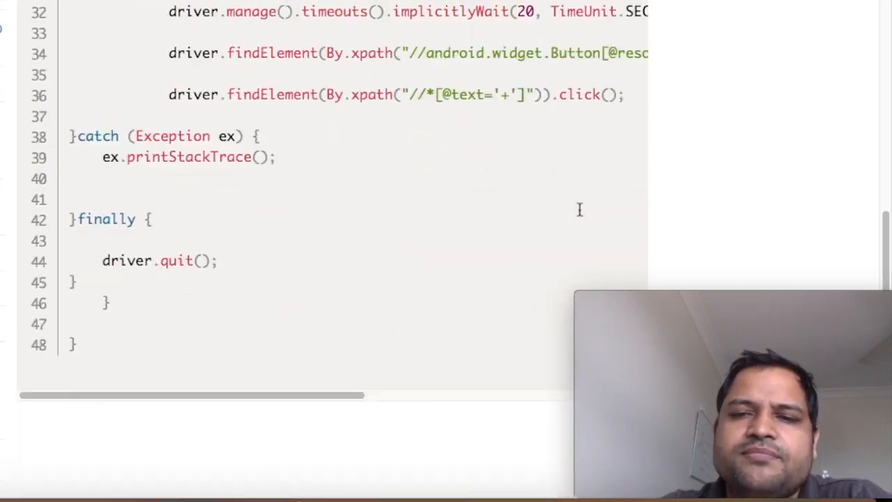
pyautogui.moveTo(204, 403); pyautogui.dragTo(496, 415)
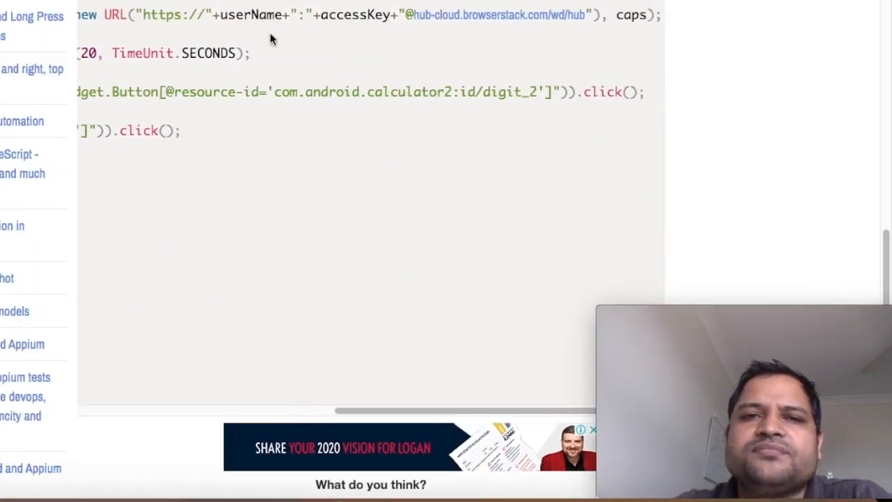
# - Highlight the hub URL credentials, caps passed to the driver, the wait/click lines 32–36 and the app URL on line 28
pyautogui.moveTo(220, 15); pyautogui.dragTo(390, 14)
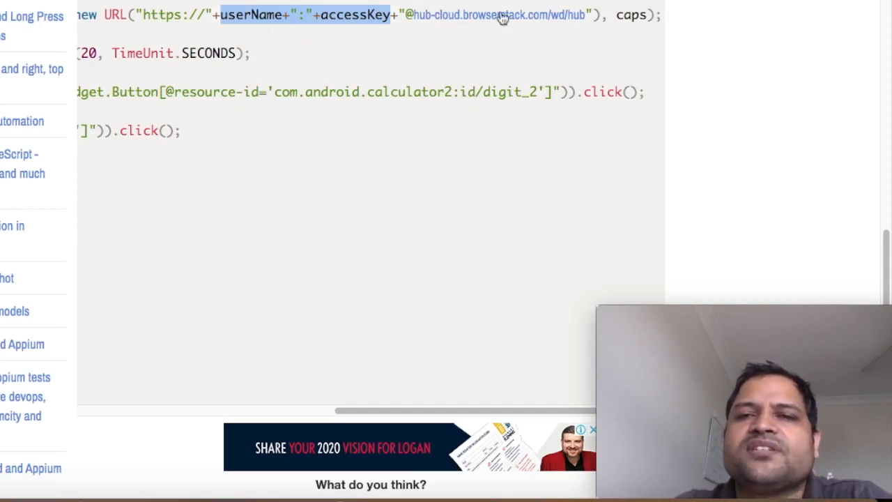
pyautogui.doubleClick(630, 14)
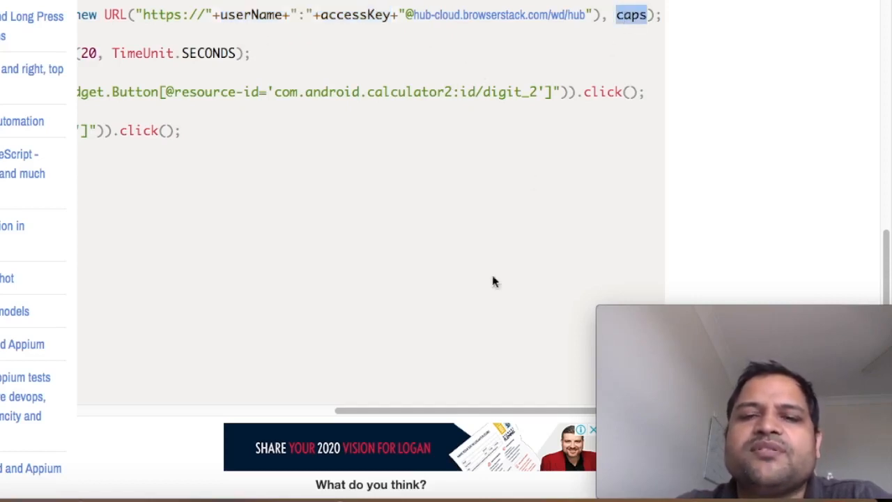
pyautogui.moveTo(446, 410); pyautogui.dragTo(244, 376)
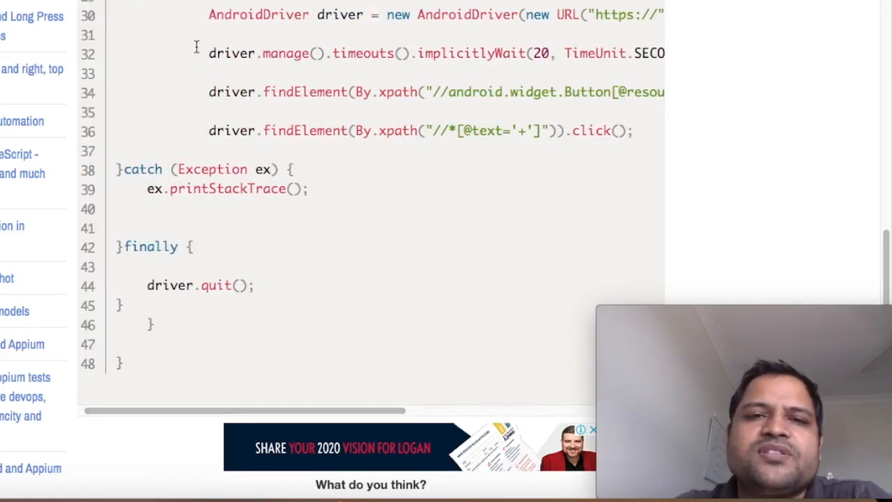
pyautogui.moveTo(202, 49); pyautogui.dragTo(619, 145)
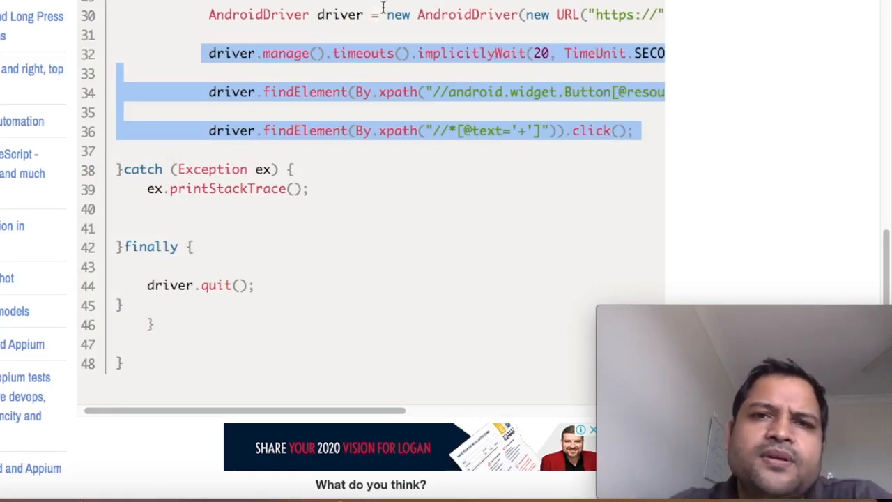
pyautogui.scroll(3, 382, 7)
pyautogui.scroll(1, 471, 133)
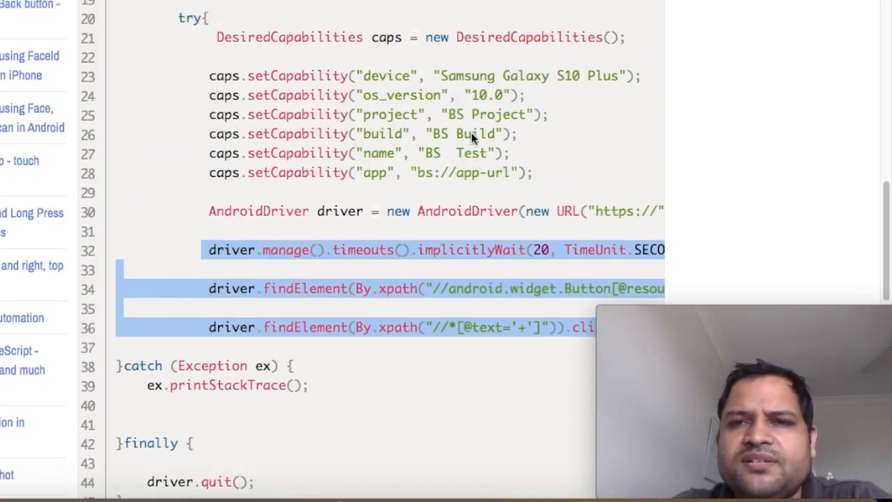
pyautogui.scroll(1, 470, 132)
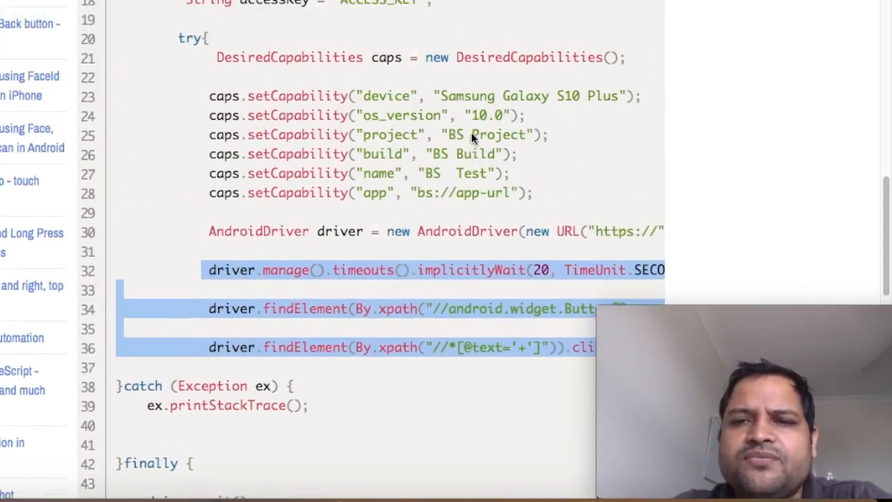
pyautogui.moveTo(417, 193); pyautogui.dragTo(511, 193)
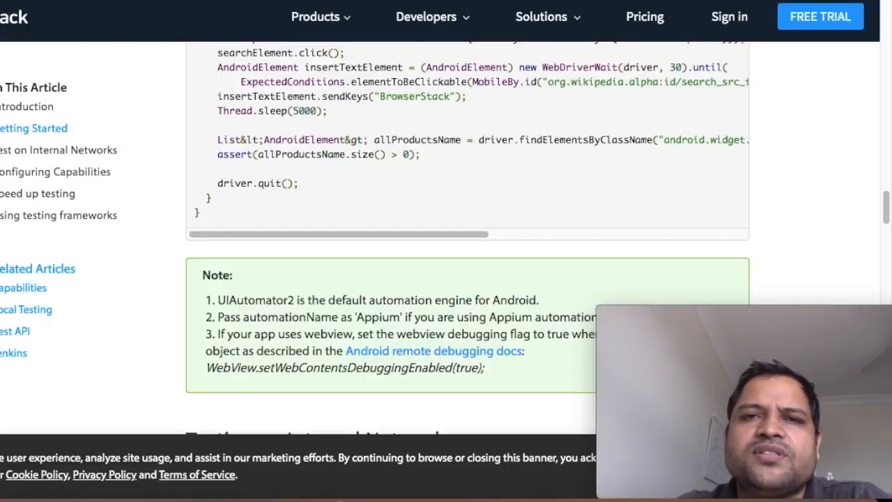
pyautogui.scroll(5, 237, 282)
pyautogui.scroll(5, 237, 282)
pyautogui.scroll(5, 237, 281)
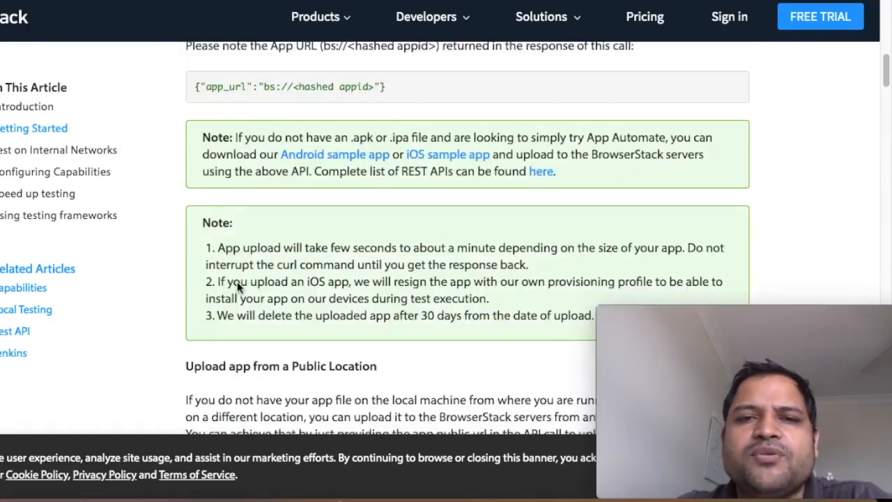
pyautogui.scroll(3, 237, 281)
pyautogui.scroll(5, 237, 285)
pyautogui.scroll(4, 237, 286)
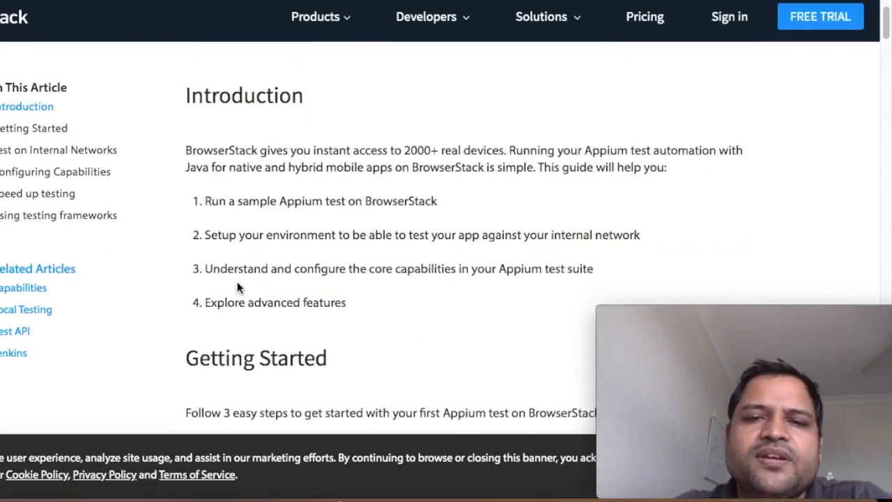
pyautogui.scroll(-3, 237, 285)
pyautogui.scroll(-2, 237, 285)
pyautogui.scroll(-3, 237, 286)
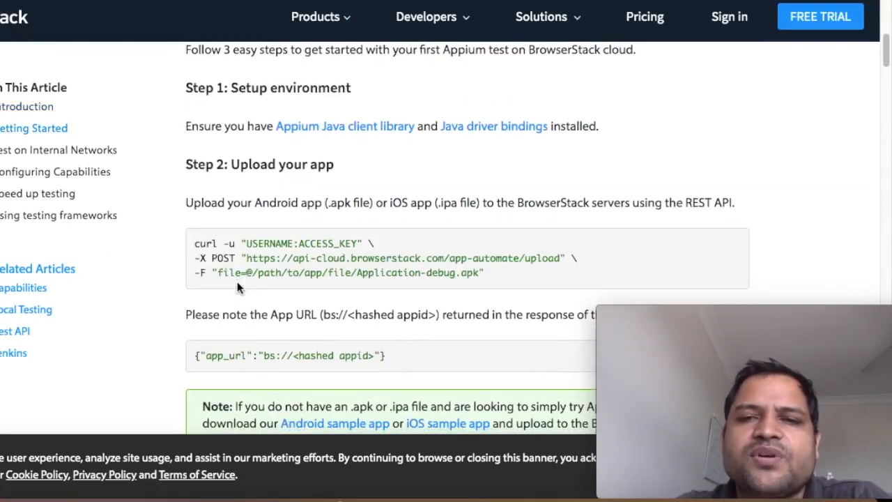
pyautogui.scroll(-1, 237, 286)
pyautogui.scroll(-1, 237, 285)
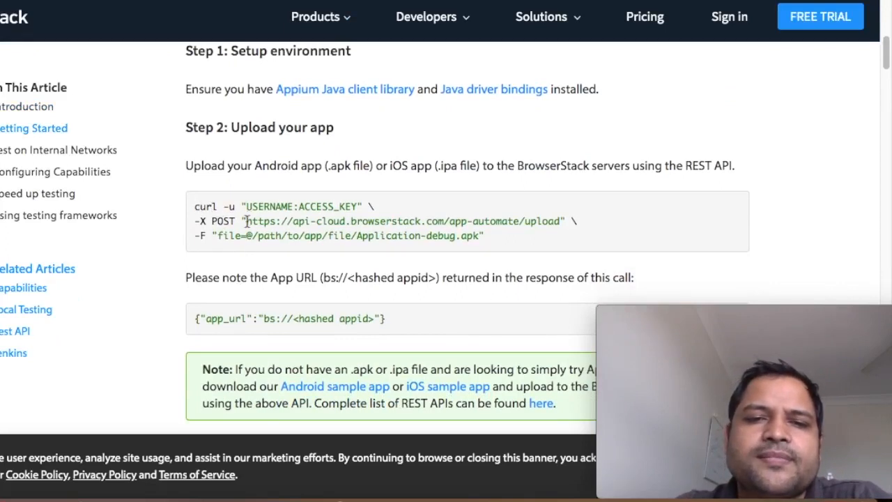
# - Highlight the upload endpoint, app file parameter, USERNAME:ACCESS_KEY credentials and hashed app id, then return to the tutorial code
pyautogui.moveTo(247, 221); pyautogui.dragTo(563, 221)
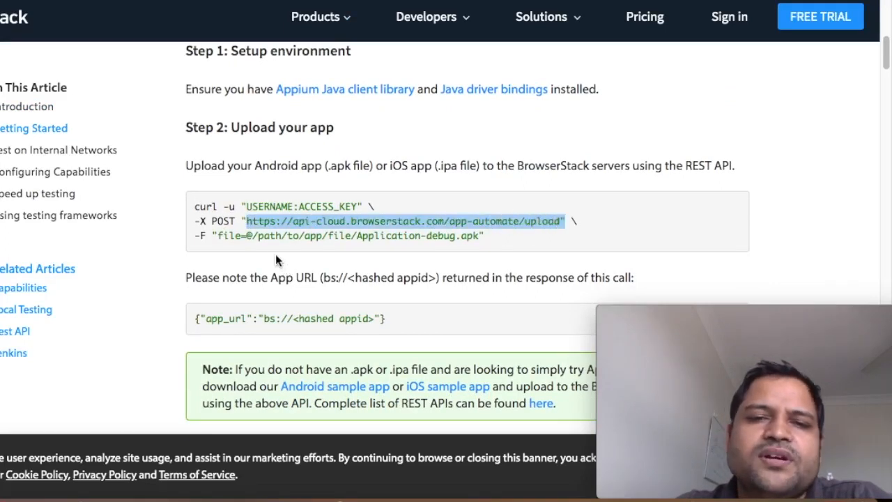
pyautogui.moveTo(218, 235); pyautogui.dragTo(483, 237)
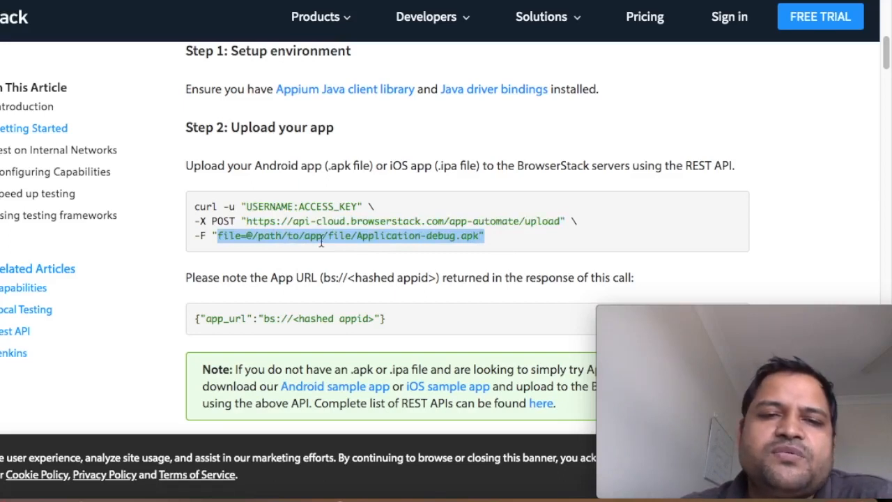
pyautogui.doubleClick(268, 206)
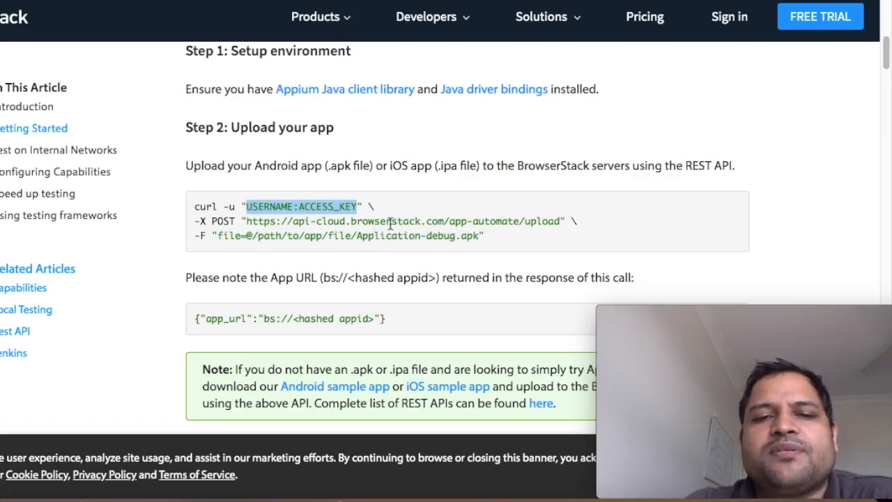
pyautogui.scroll(-3, 390, 223)
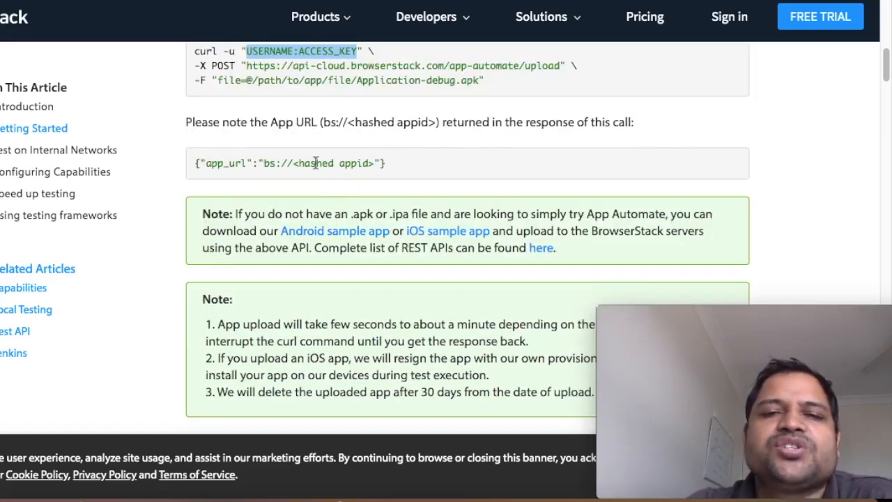
pyautogui.moveTo(309, 163); pyautogui.dragTo(375, 167)
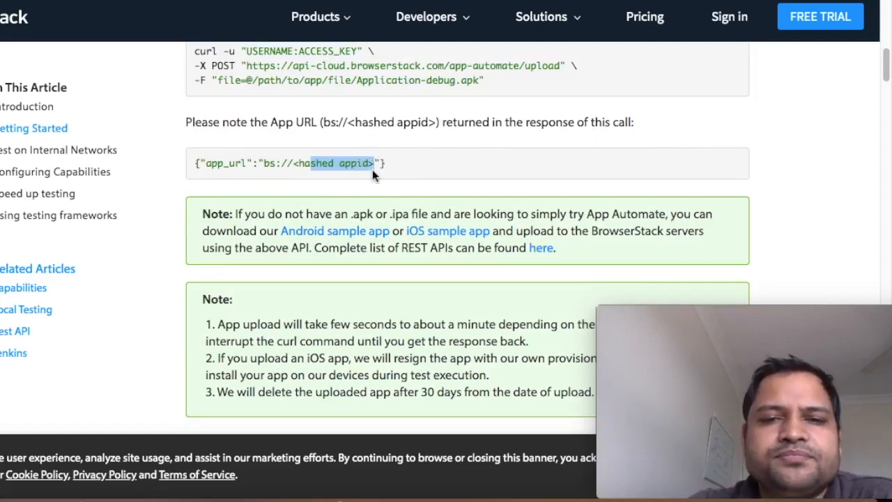
pyautogui.scroll(-1, 372, 169)
pyautogui.scroll(-3, 372, 169)
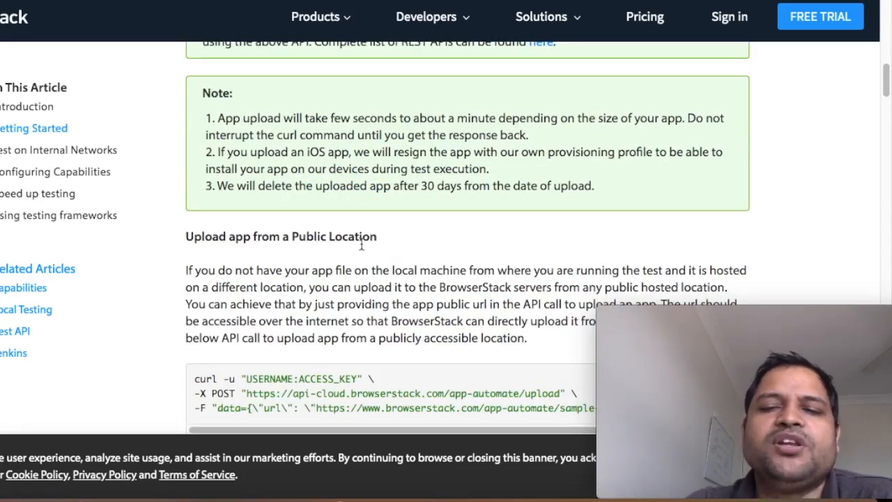
pyautogui.scroll(-1, 362, 243)
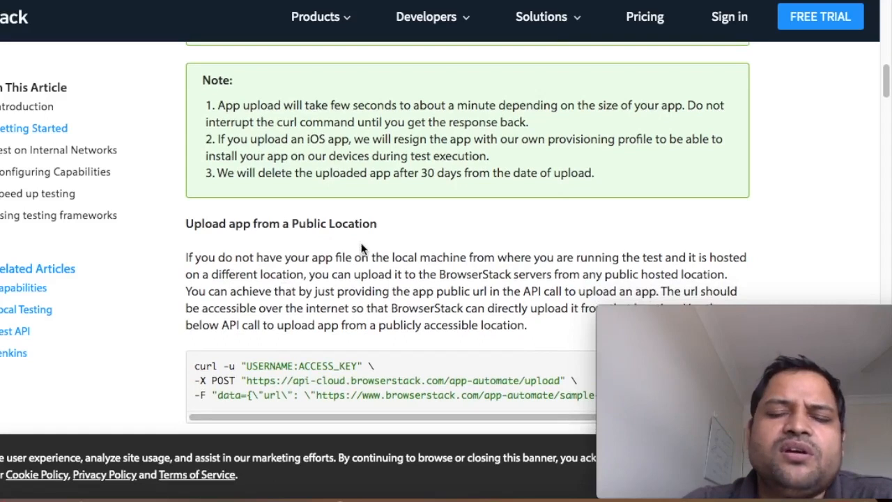
pyautogui.scroll(5, 361, 247)
pyautogui.scroll(3, 361, 248)
pyautogui.scroll(1, 361, 248)
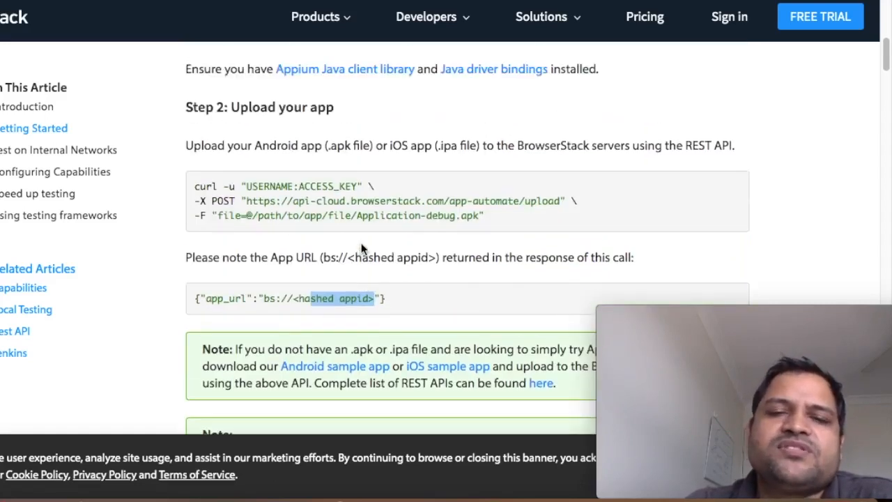
pyautogui.hotkey('alt', 'Tab')
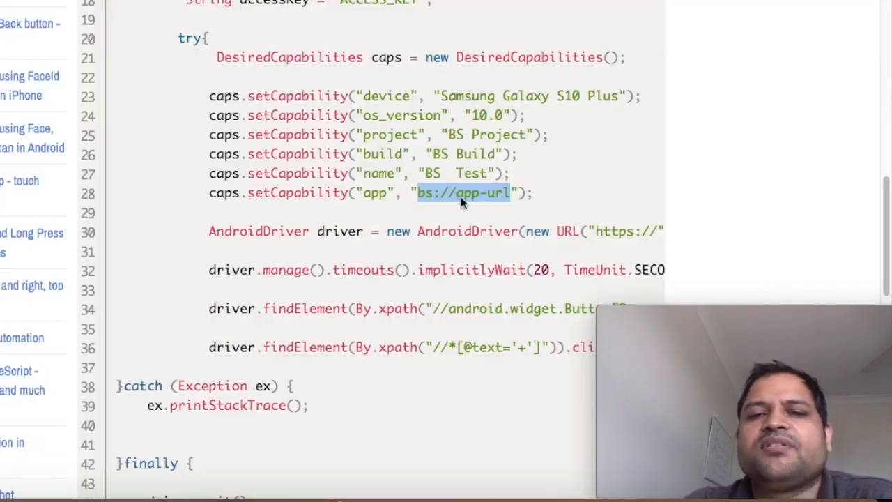
pyautogui.click(528, 188)
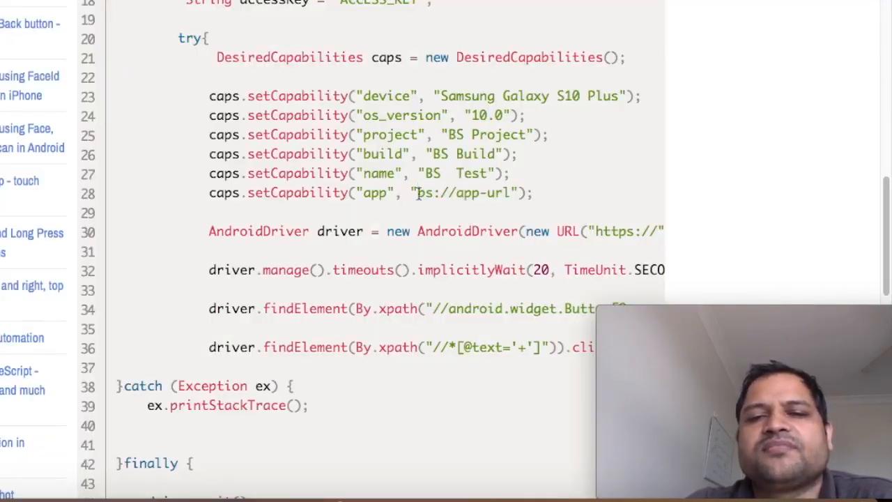
pyautogui.moveTo(417, 192); pyautogui.dragTo(508, 193)
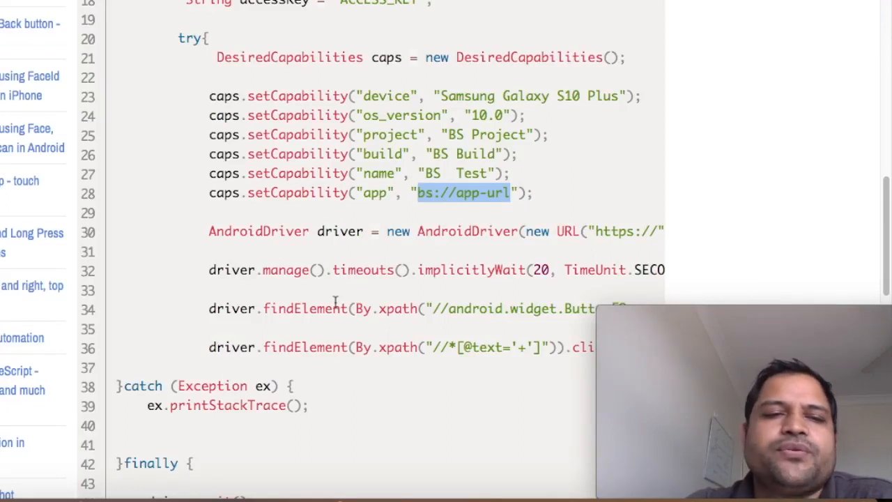
pyautogui.scroll(-1, 335, 301)
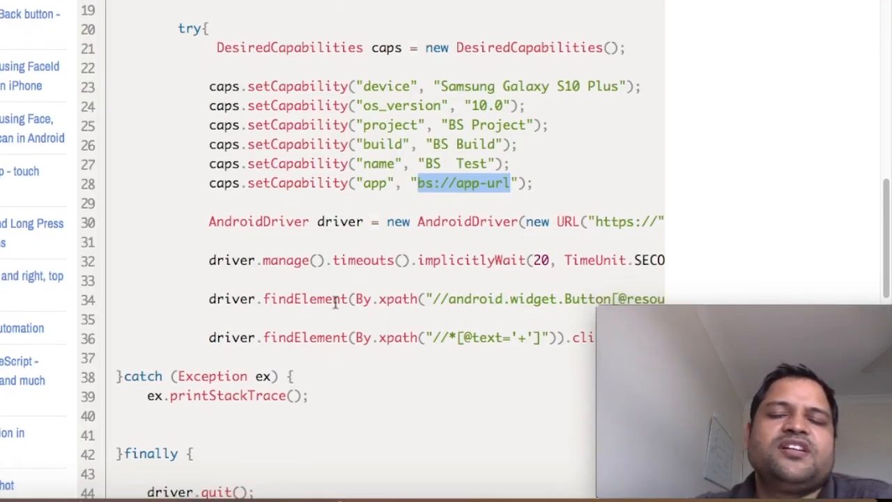